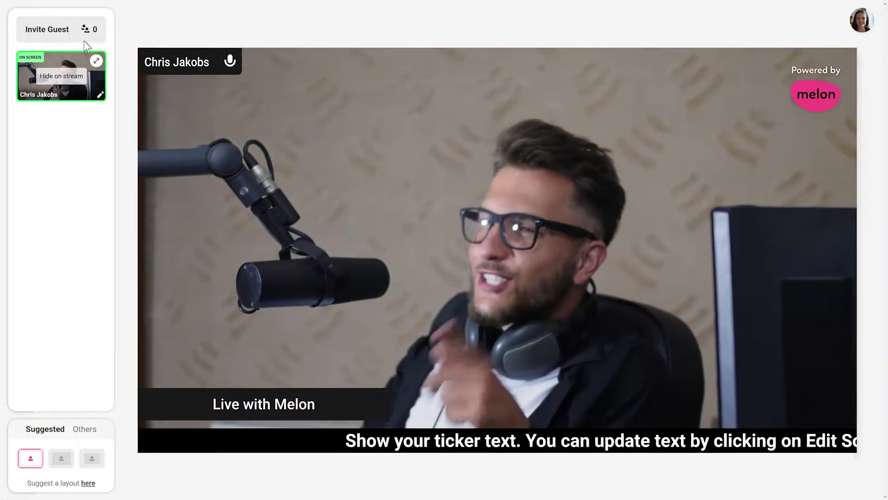
Copy the guest invite link and put both joined guests on stream beside the host.
left_click(80, 36)
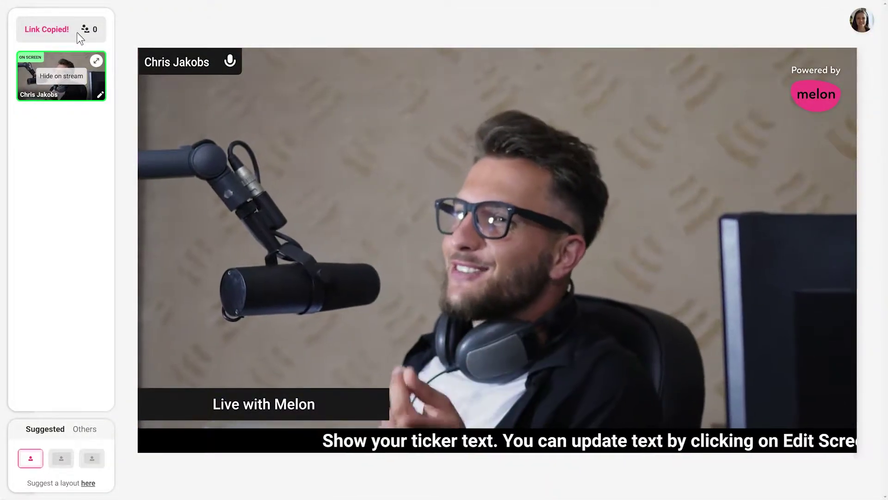
left_click(75, 138)
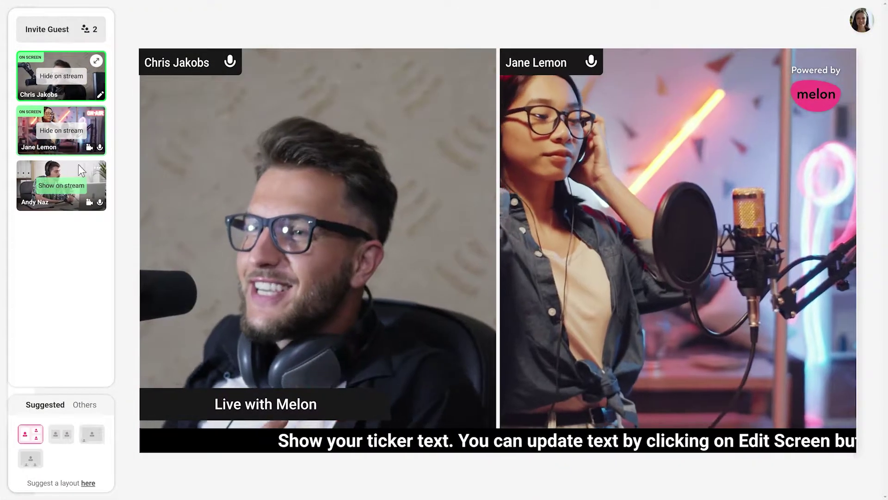
left_click(81, 188)
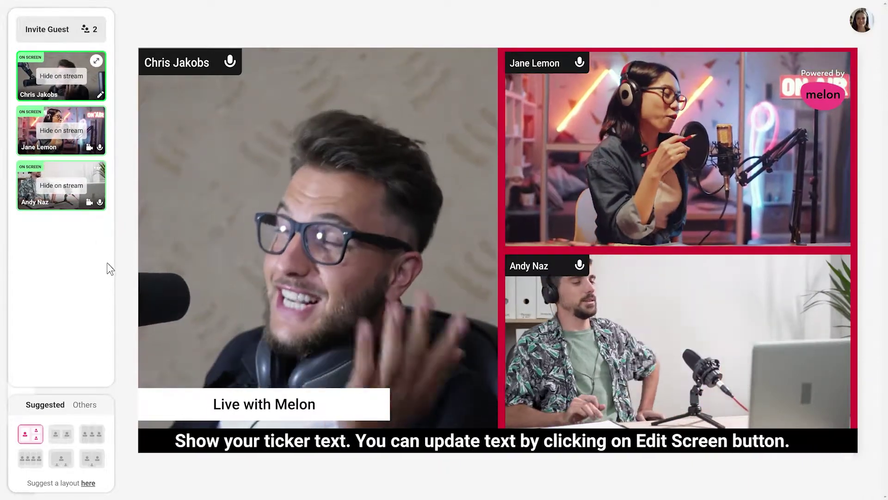
Send 'Are you guys ready?' to the guests in private chat.
mouse_move(574, 475)
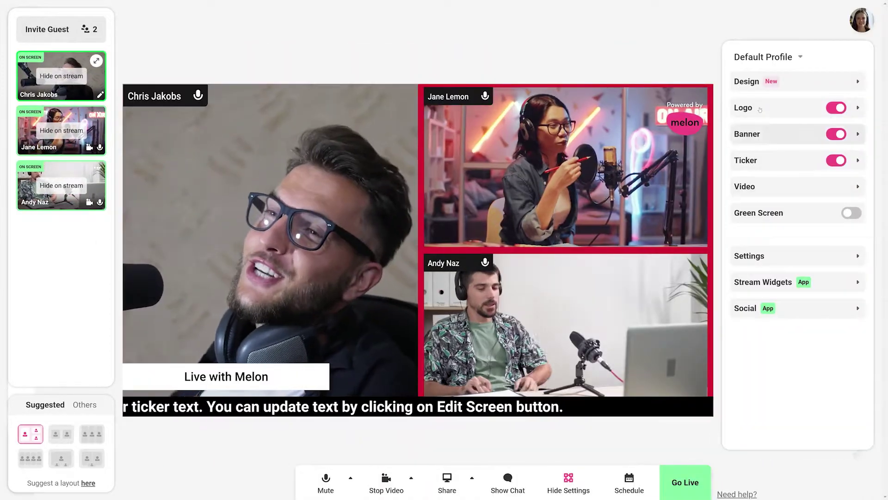
left_click(750, 108)
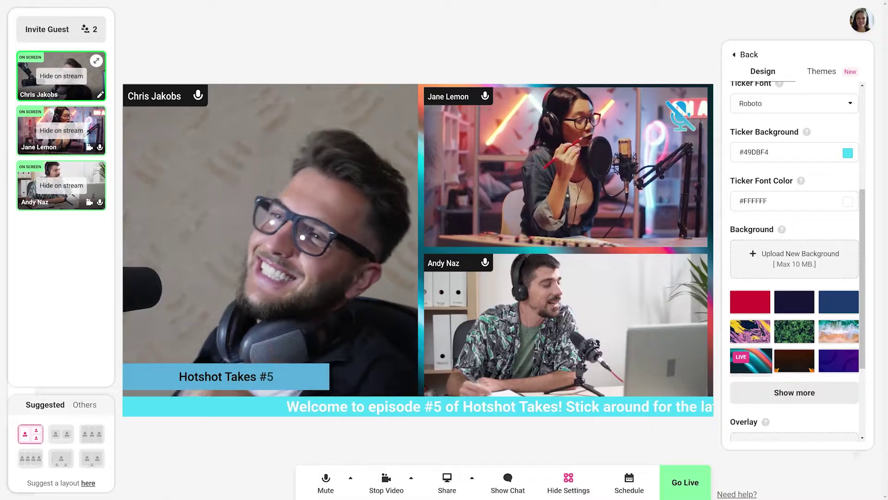
type("Are you guys ready?")
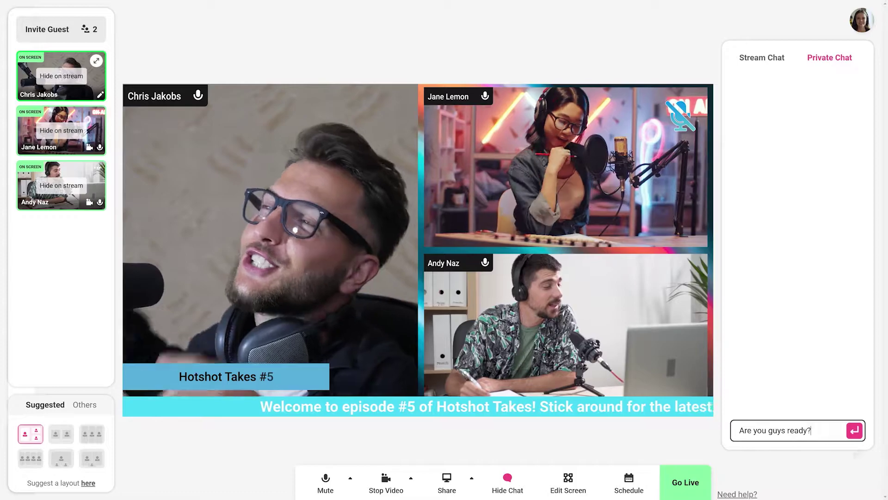
key("Return")
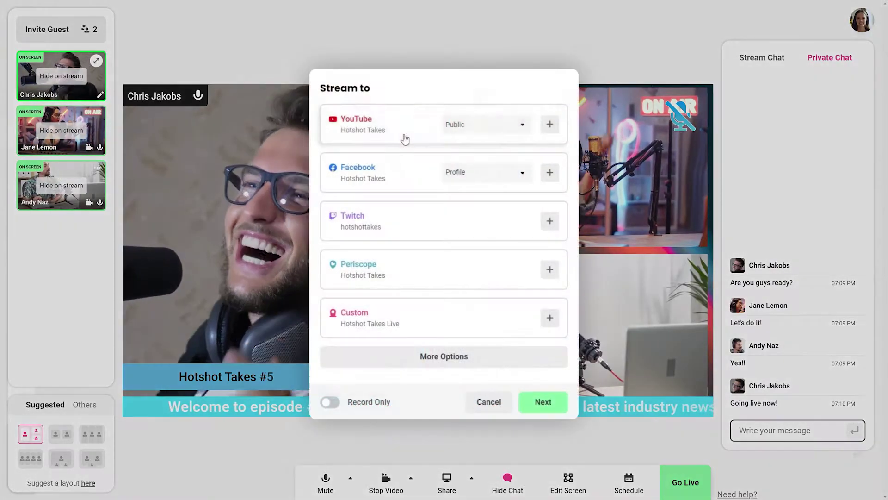
Select YouTube, Facebook, Twitch, Periscope and the custom destination as streaming targets.
left_click(402, 132)
left_click(405, 176)
left_click(405, 221)
left_click(405, 263)
left_click(407, 319)
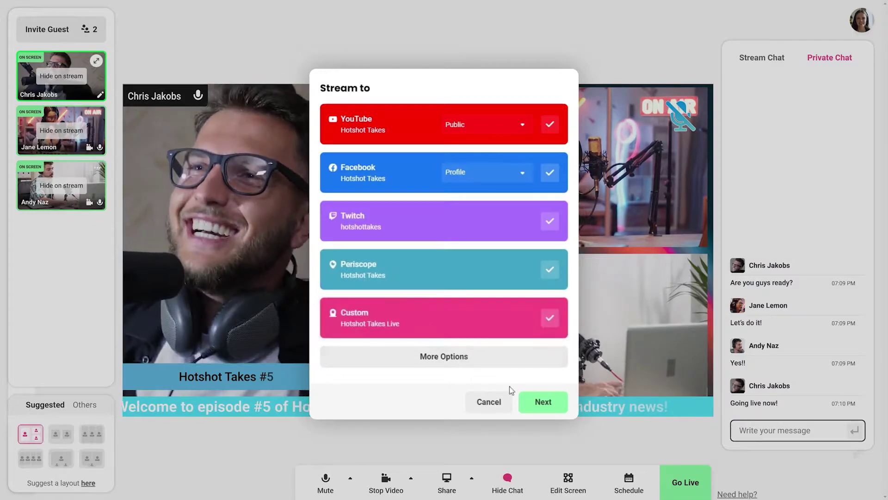
left_click(543, 402)
Title the stream 'Hotshot Takes #5' with description 'Welcome to episode #5 of Hotshot Takes!'.
left_click(394, 218)
type("Hotshot Takes #5")
left_click(382, 267)
type("Welcome to episode #5 of Hotshot Takes!")
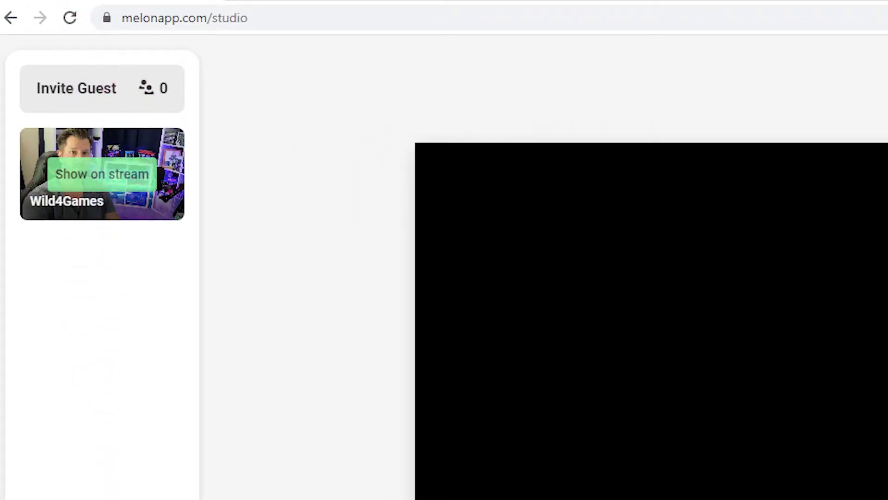
Review the site's camera and microphone permissions, then show the host's camera on stream.
left_click(107, 17)
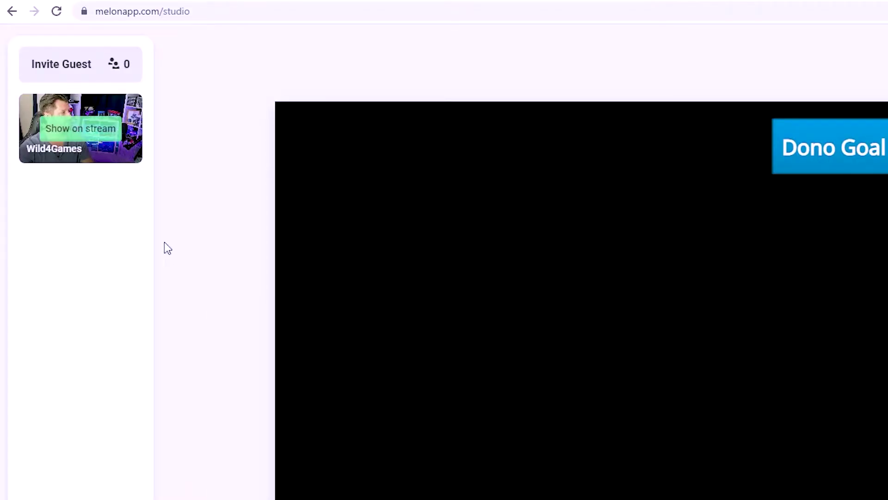
left_click(80, 136)
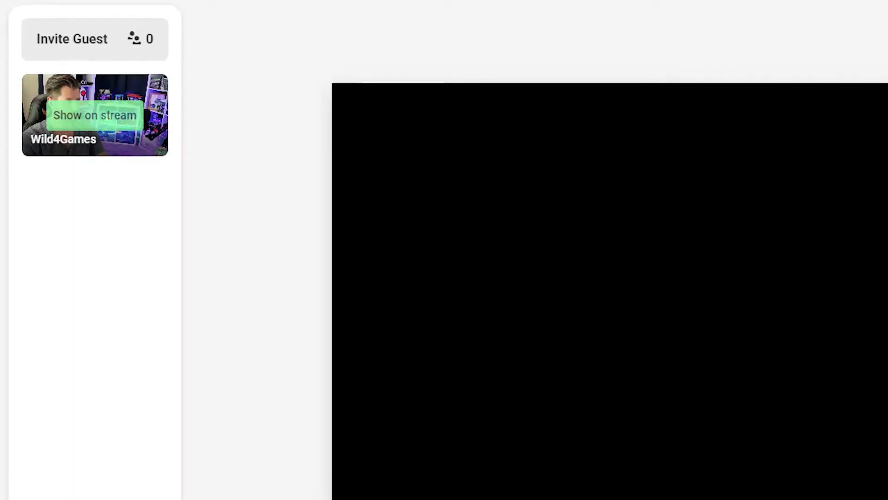
Copy the guest invite link to share with the two guests.
left_click(89, 40)
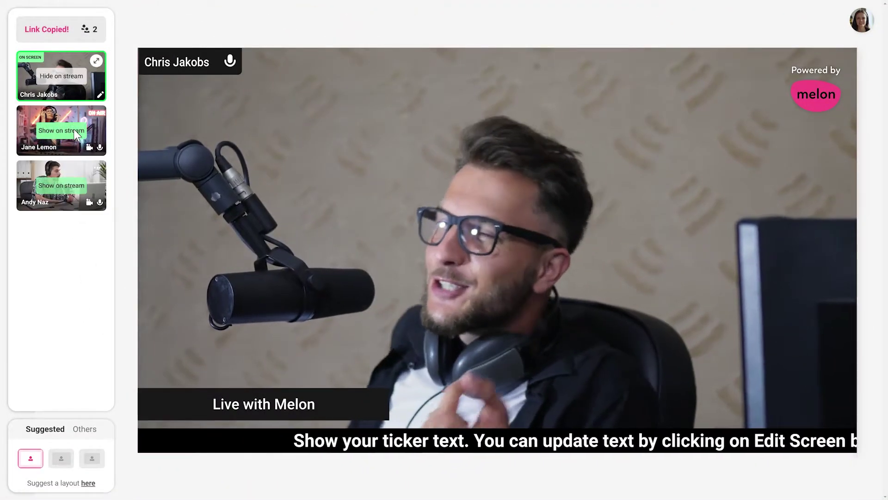
Put both waiting guests on stream, show the chat panel, and open the Edit Screen settings.
left_click(75, 132)
left_click(78, 187)
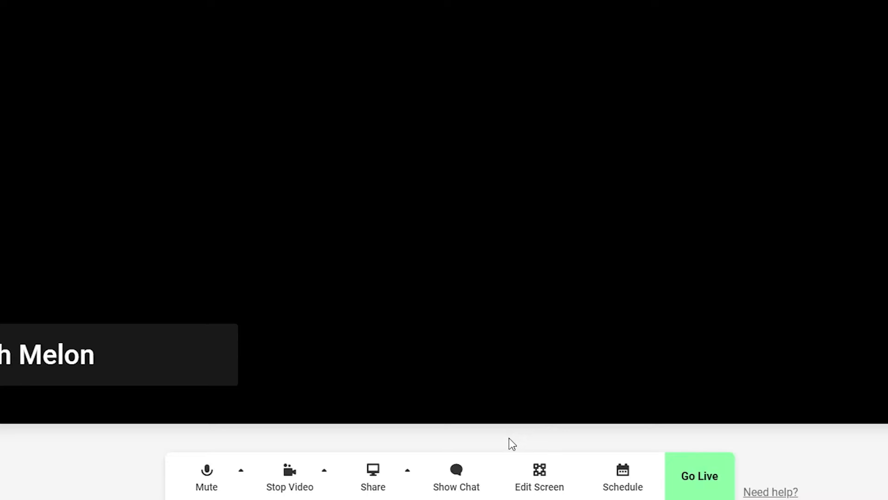
left_click(462, 480)
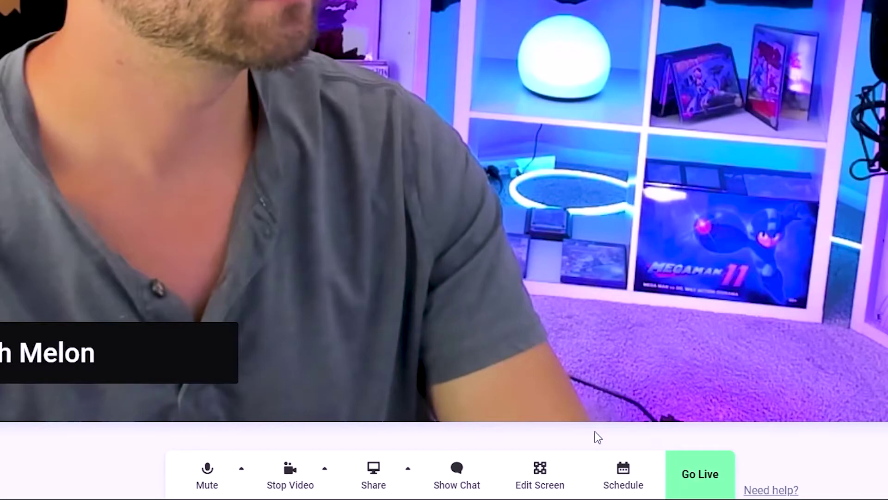
left_click(546, 488)
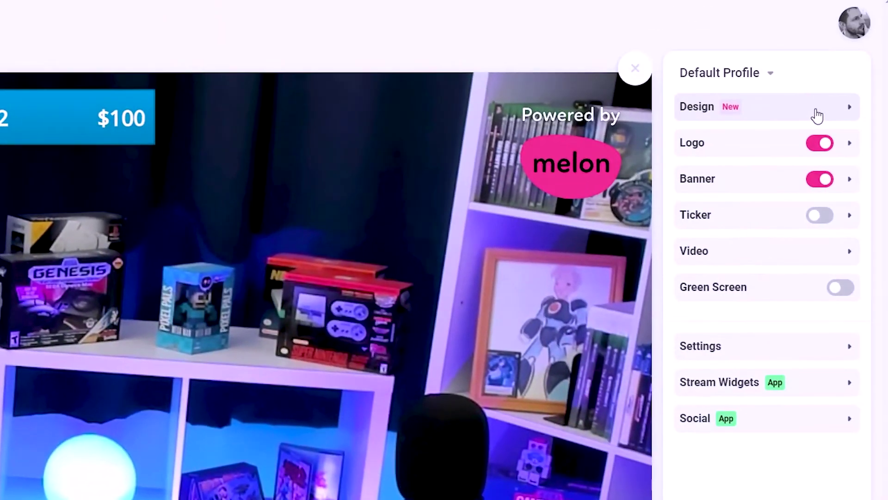
Browse the Design and Logo options, then set the banner text to 'Wild4Games Stream'.
left_click(813, 113)
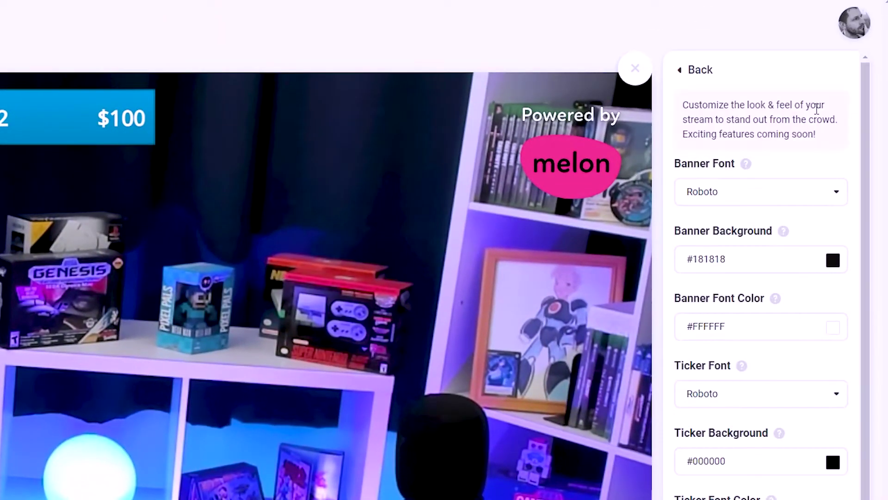
scroll(797, 426, "down", 5)
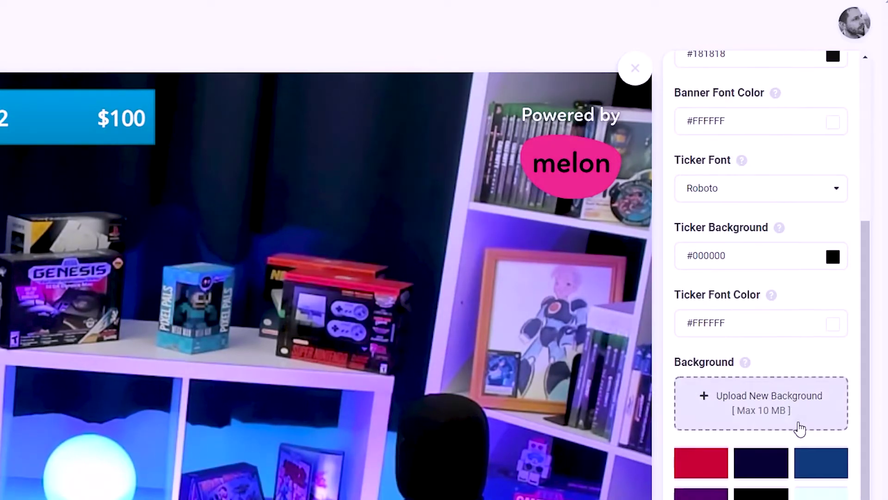
scroll(802, 402, "up", 5)
left_click(699, 70)
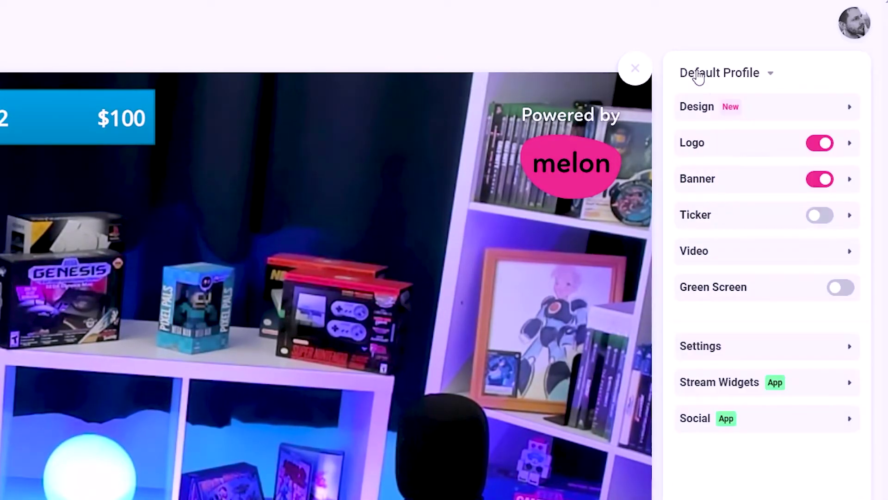
left_click(761, 142)
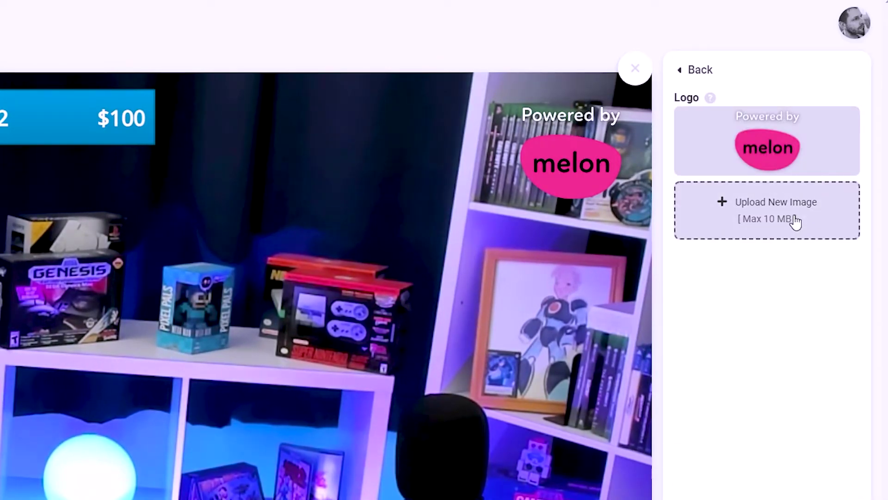
left_click(699, 72)
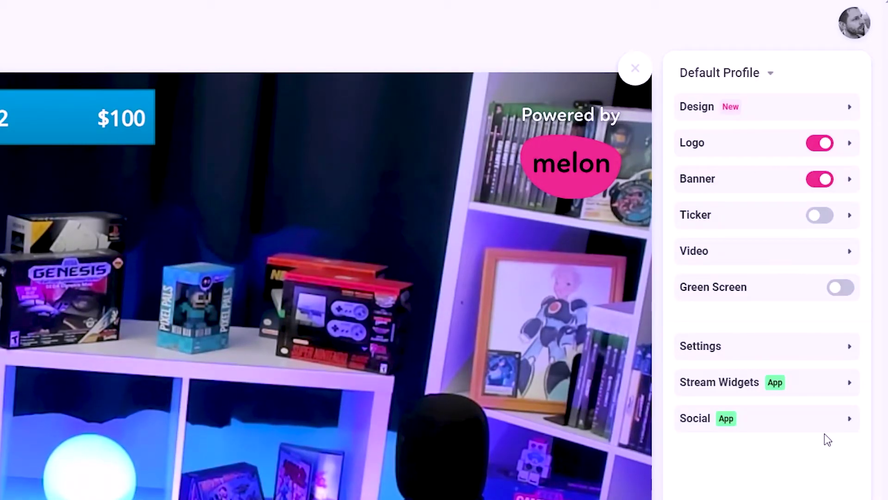
left_click(764, 188)
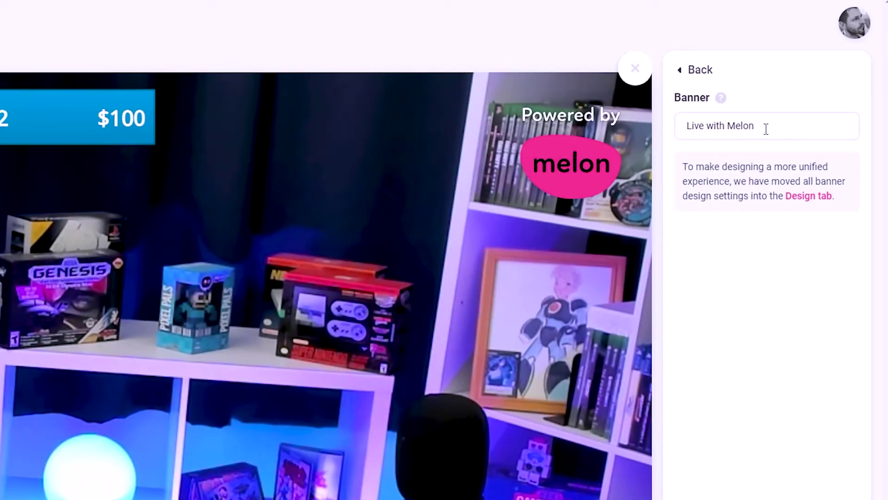
type("Wild4Games Stream")
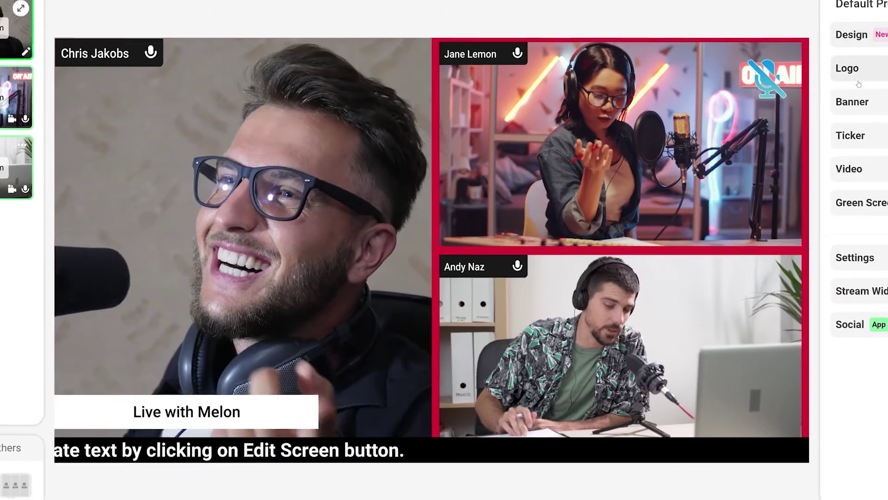
Set the banner to 'Hotshot Takes #5' and start the ticker 'Welcome to episode #5 of Hotshot Takes!'.
left_click(852, 98)
type("Hotshot Takes #5")
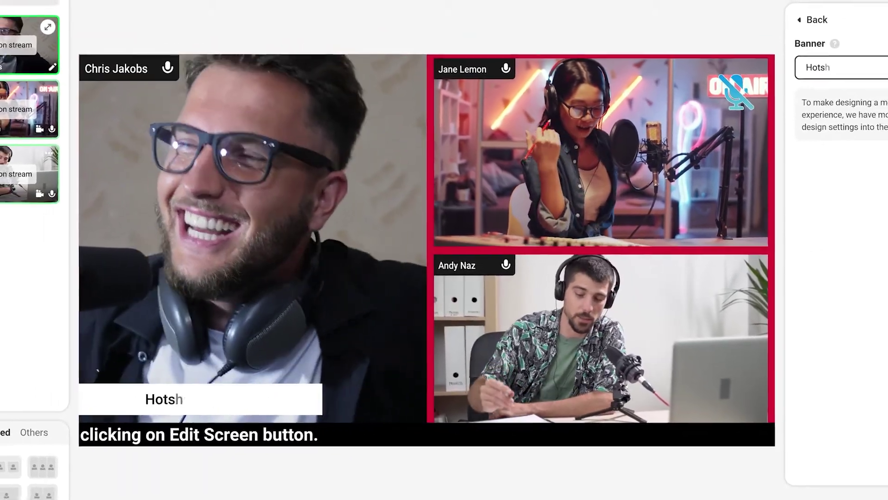
type("Welcome to episode #5 of Hotshot Takes! Stick around for the latest")
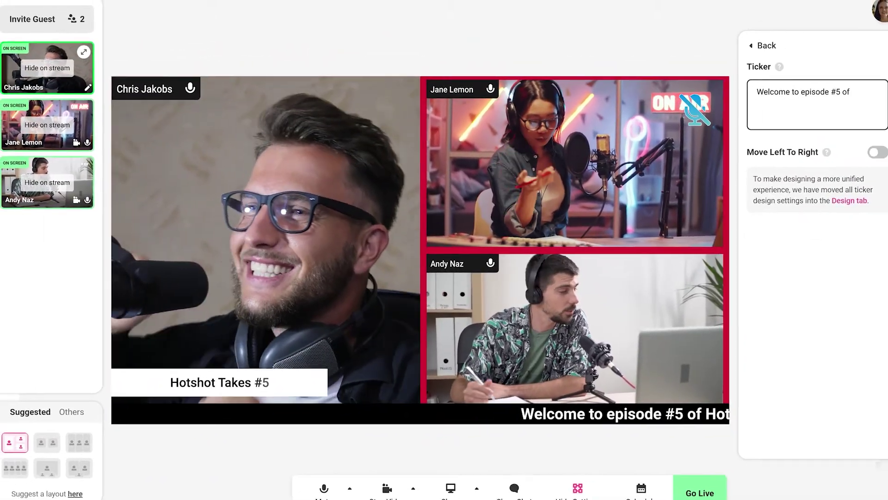